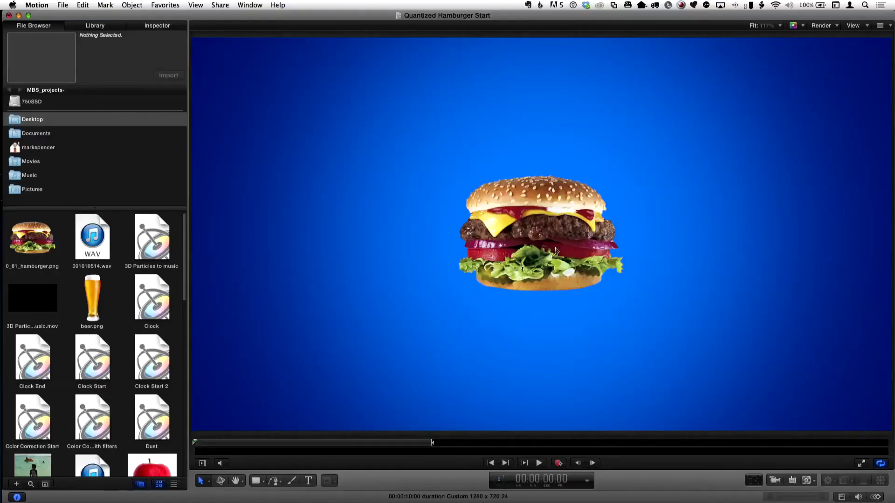
# Record the hamburger moving from the lower left to the upper right as position keyframes.
pyautogui.moveTo(540, 217); pyautogui.dragTo(375, 224)
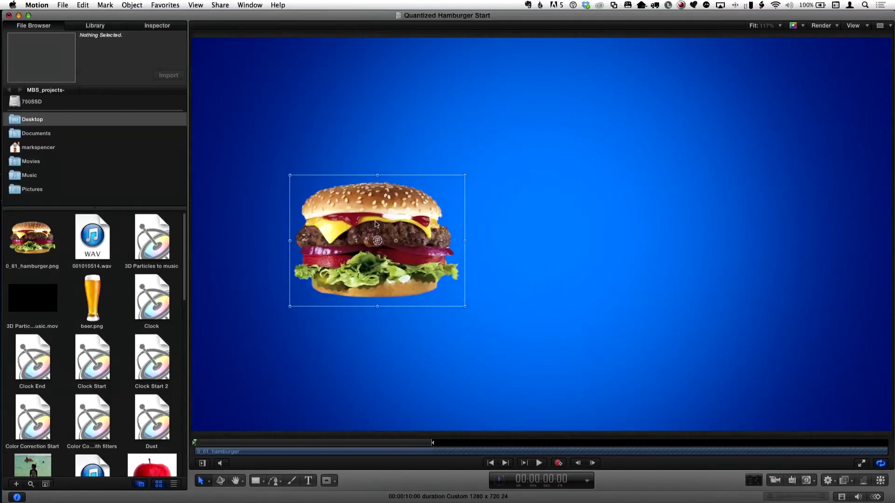
pyautogui.moveTo(382, 279); pyautogui.dragTo(351, 368)
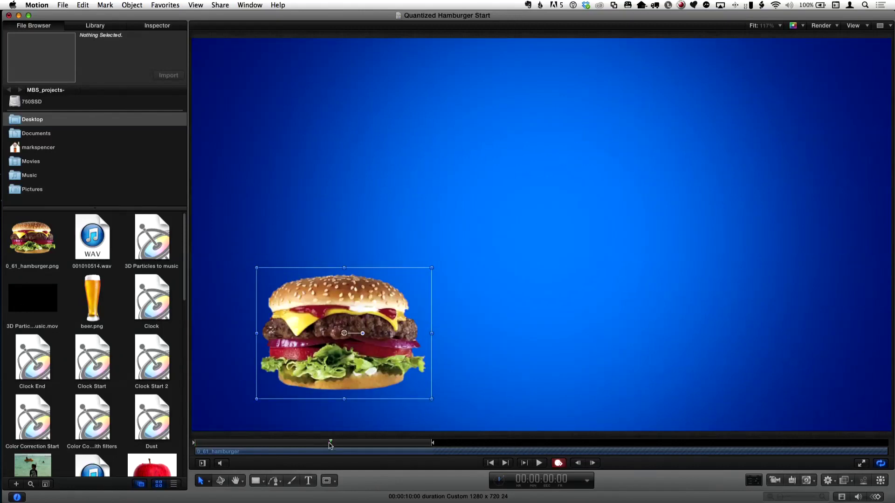
pyautogui.moveTo(372, 349); pyautogui.dragTo(672, 189)
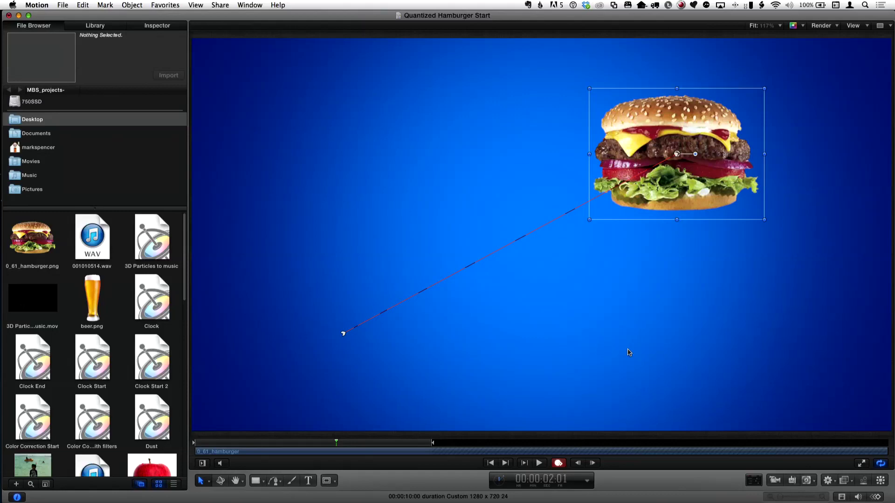
pyautogui.press('a')
# Preview the path in the Keyframe Editor, select the gradient background, and show the Layers list.
pyautogui.press('super+8')
pyautogui.moveTo(431, 354); pyautogui.dragTo(401, 350)
pyautogui.hotkey('shift', 'z')
pyautogui.press('a')
pyautogui.click(447, 268)
pyautogui.press('a')
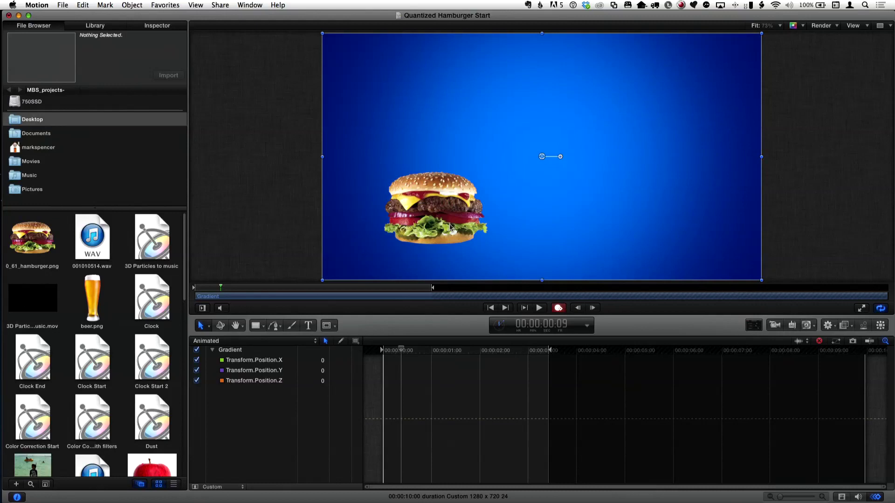
pyautogui.press('super+4')
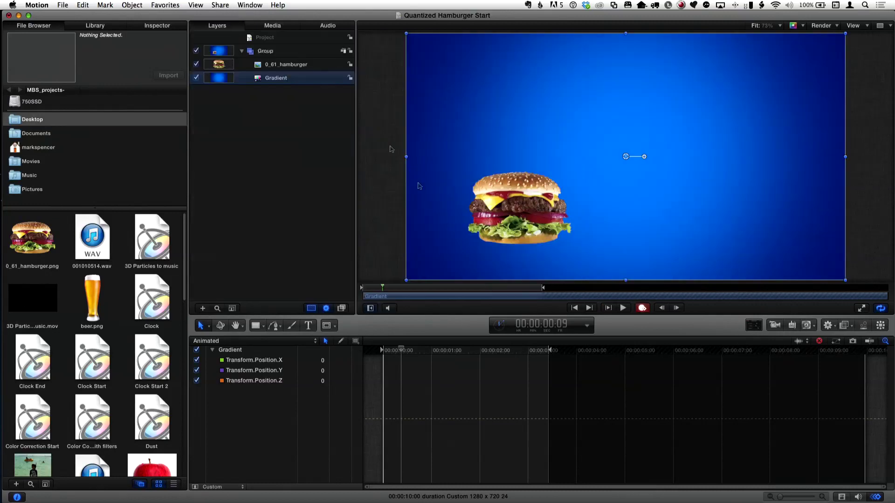
# Set the hamburger's three starting position keyframes to Constant interpolation.
pyautogui.click(273, 65)
pyautogui.moveTo(415, 353); pyautogui.dragTo(439, 358)
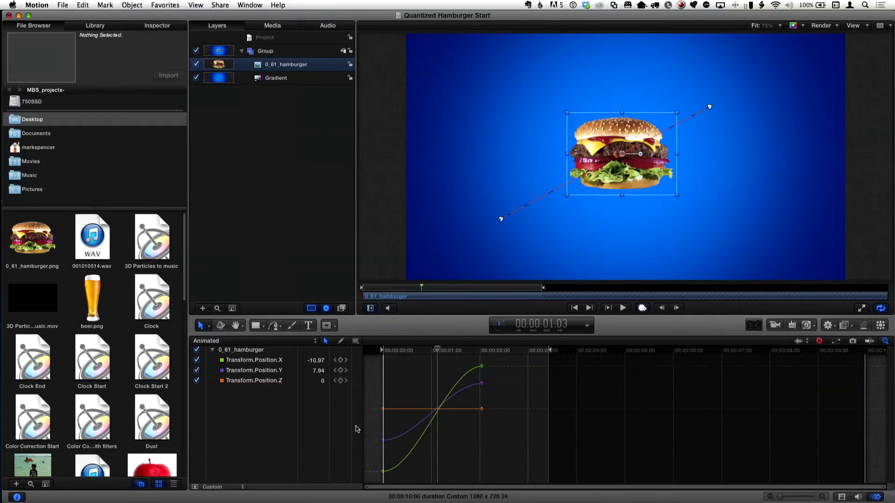
pyautogui.moveTo(392, 429); pyautogui.dragTo(378, 477)
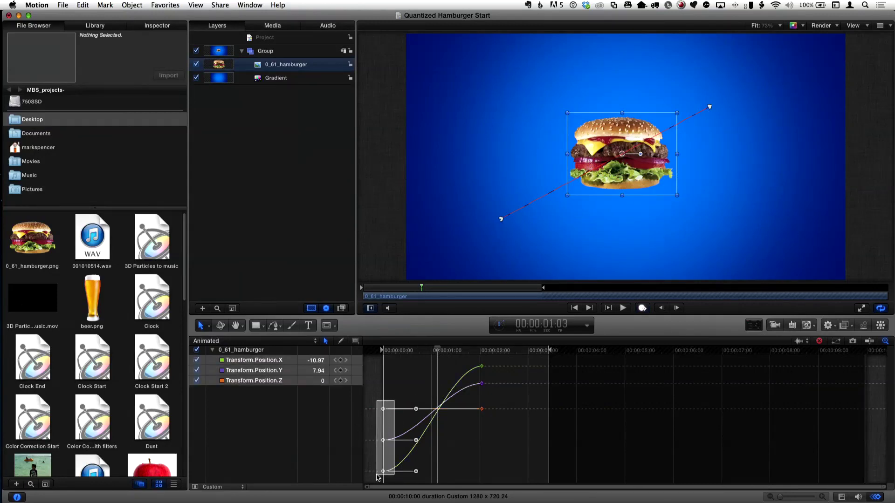
pyautogui.rightClick(383, 410)
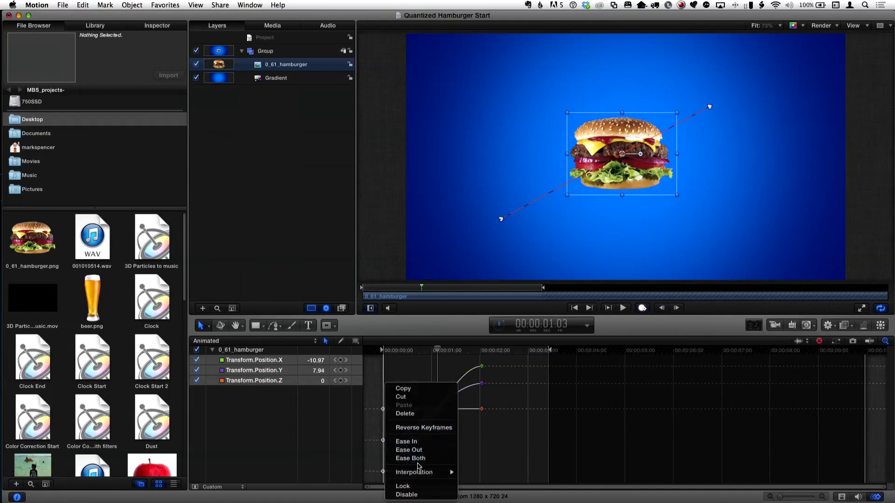
pyautogui.moveTo(422, 475)
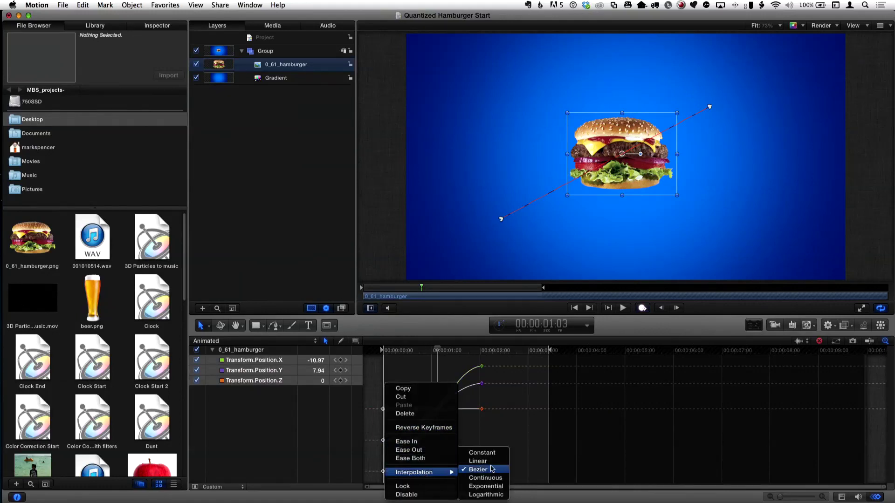
pyautogui.click(482, 453)
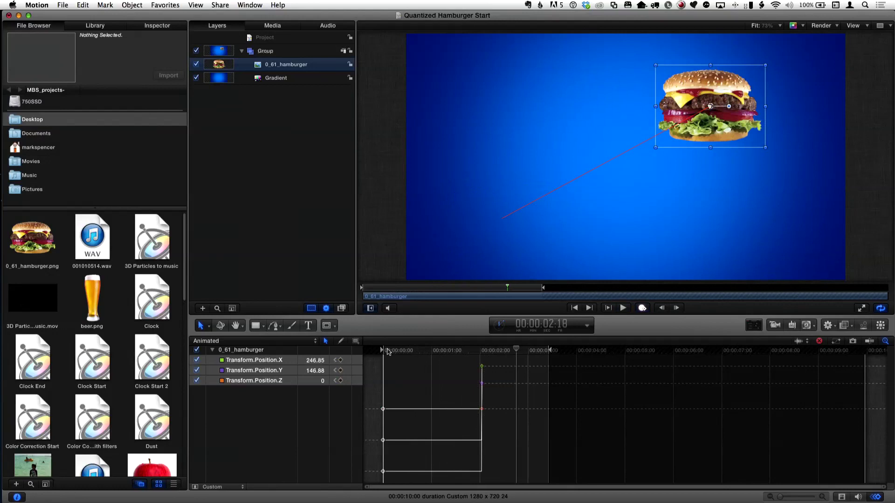
# Rewind, hide the Keyframe Editor, and reset the hamburger's Transform in the Inspector.
pyautogui.moveTo(406, 353); pyautogui.dragTo(394, 354)
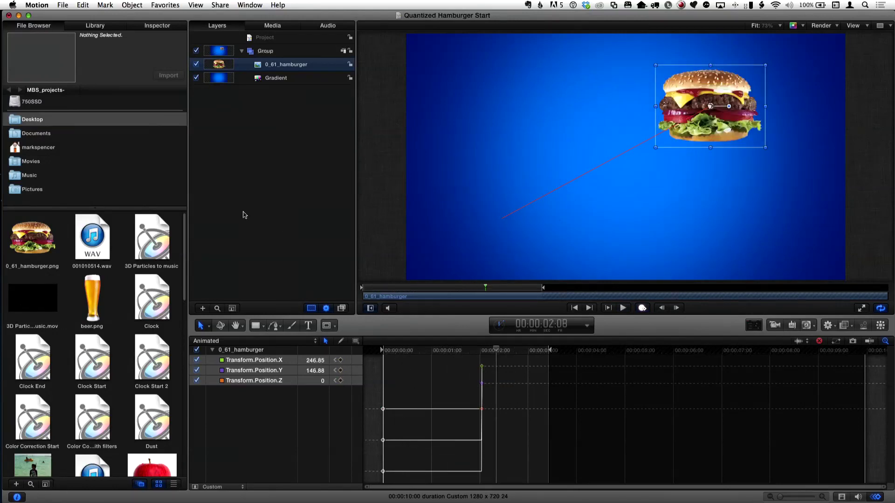
pyautogui.press('super+8')
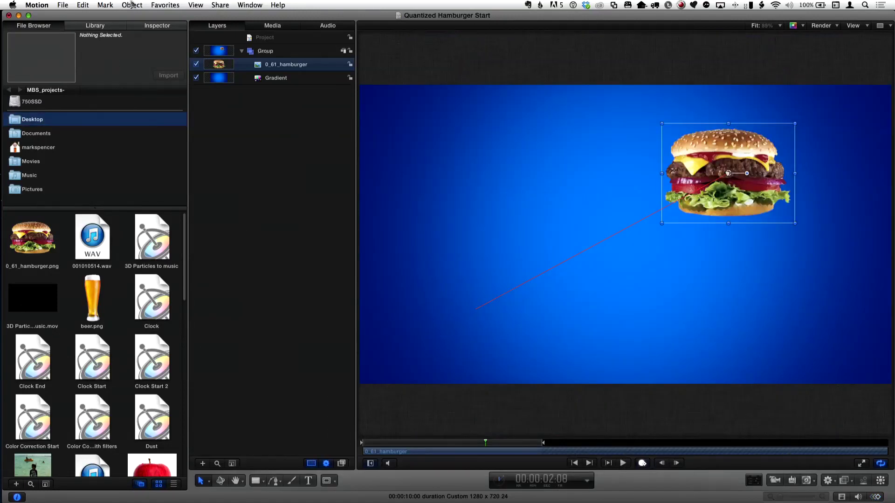
pyautogui.press('super+3')
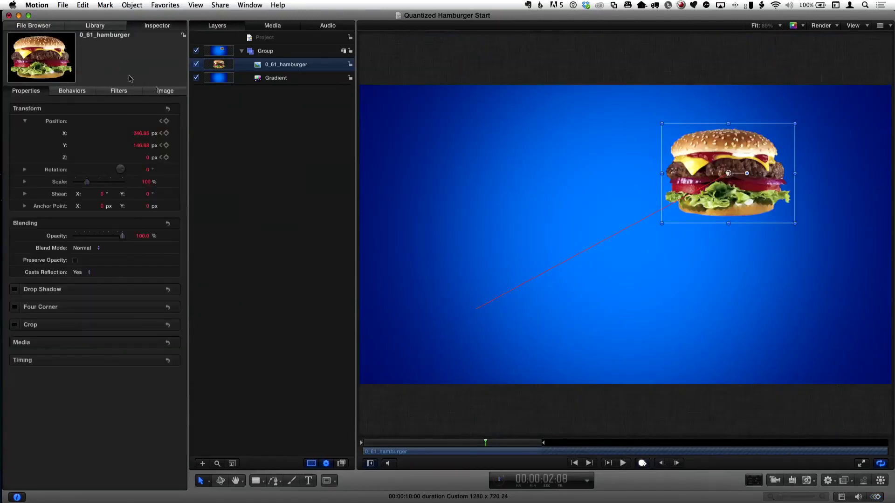
pyautogui.click(168, 109)
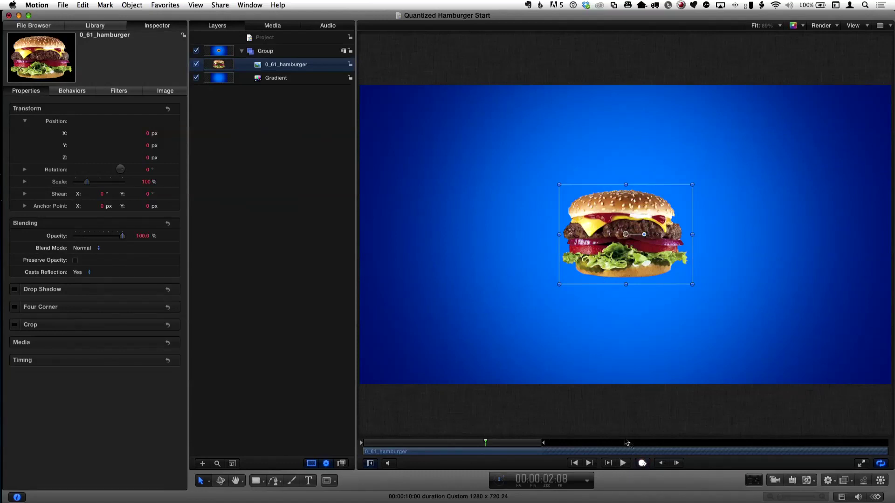
# Place the hamburger at the lower left, then record it moving to the upper right.
pyautogui.moveTo(633, 264); pyautogui.dragTo(471, 341)
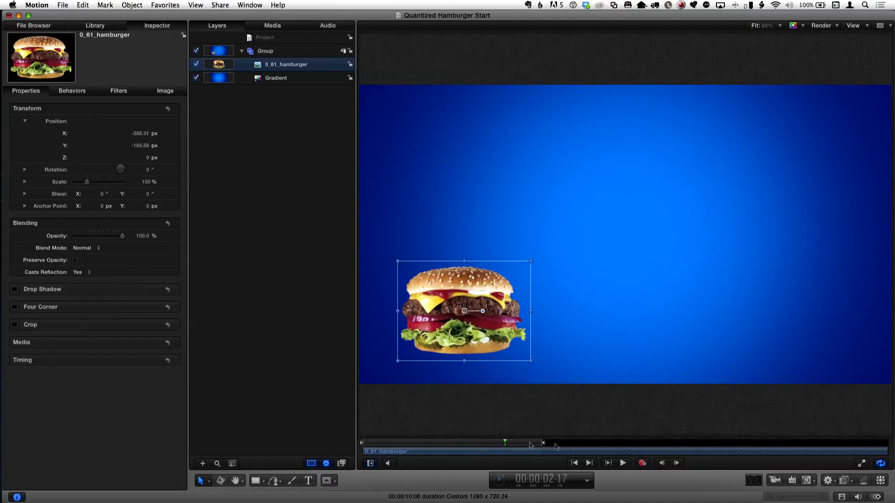
pyautogui.moveTo(461, 339)
pyautogui.mouseDown()
pyautogui.moveTo(678, 211)
pyautogui.moveTo(766, 192)
pyautogui.moveTo(783, 215)
pyautogui.mouseUp()
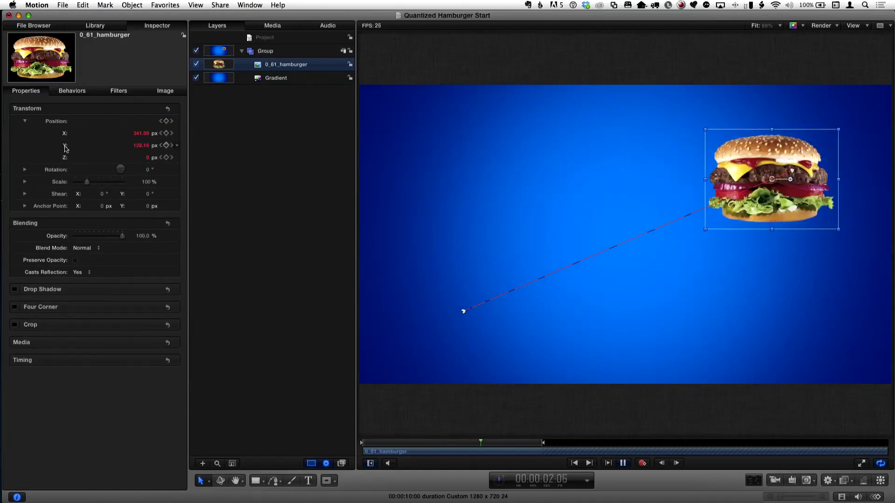
# Add a Quantize parameter behavior to the hamburger's Position Y.
pyautogui.click(177, 148)
pyautogui.moveTo(207, 187)
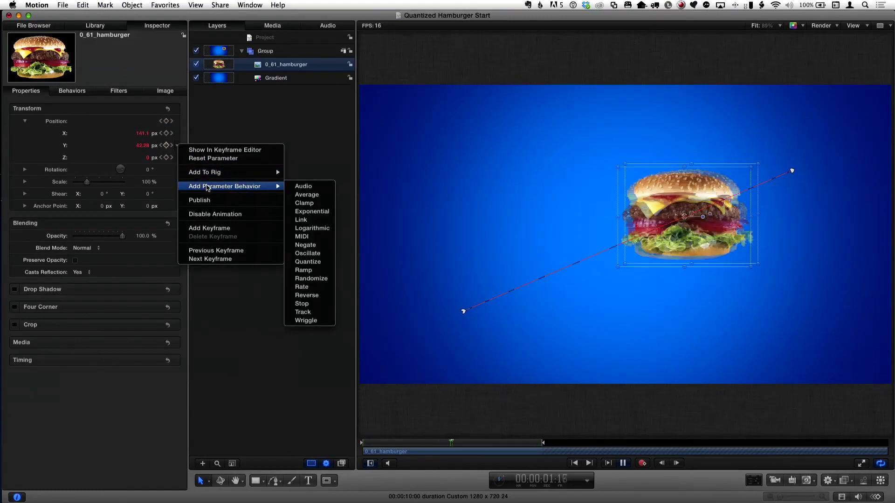
pyautogui.click(330, 265)
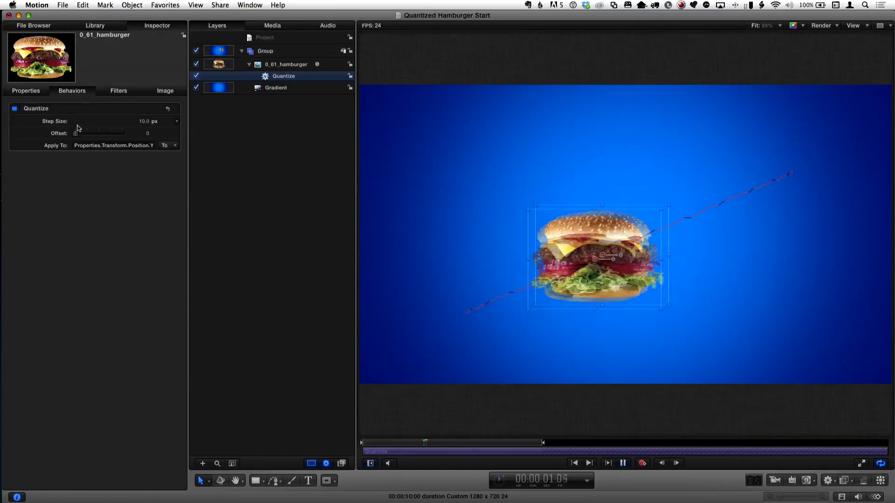
# Set the Quantize Step Size to 138.63 px for a few large vertical steps.
pyautogui.moveTo(144, 122)
pyautogui.mouseDown()
pyautogui.moveTo(191, 122)
pyautogui.moveTo(145, 123)
pyautogui.mouseUp()
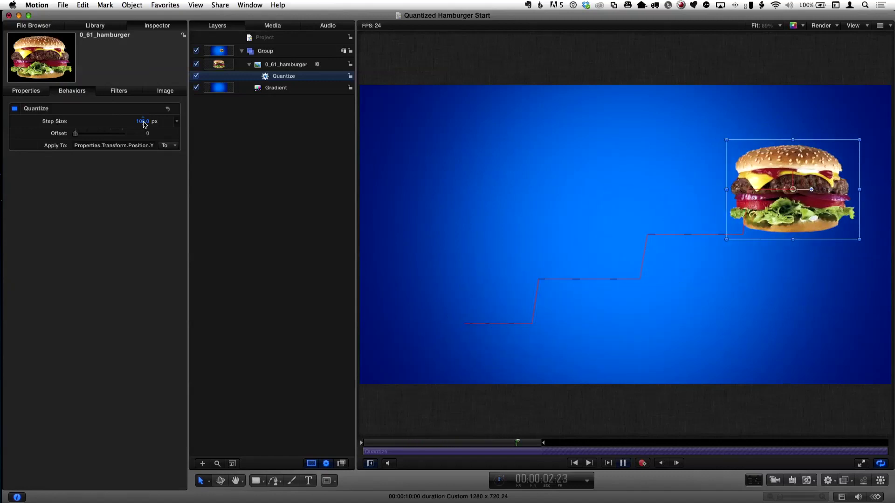
pyautogui.moveTo(144, 125); pyautogui.dragTo(165, 125)
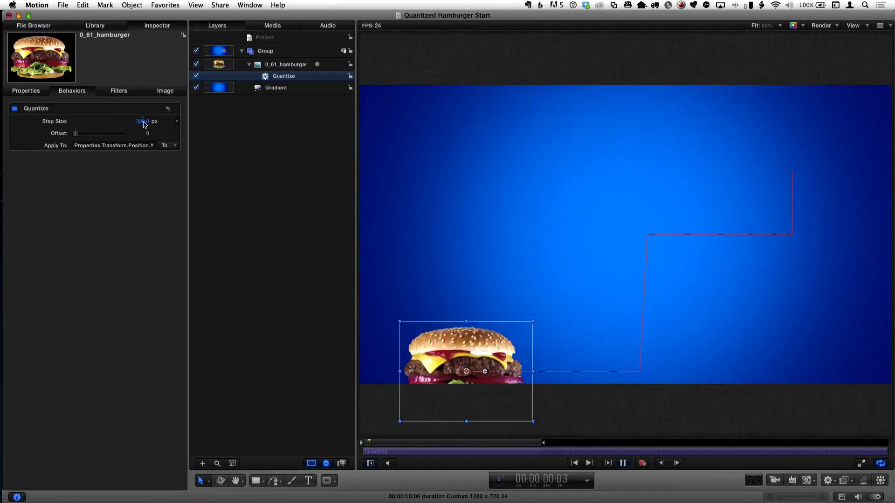
pyautogui.moveTo(144, 124)
pyautogui.mouseDown()
pyautogui.moveTo(135, 124)
pyautogui.moveTo(146, 125)
pyautogui.mouseUp()
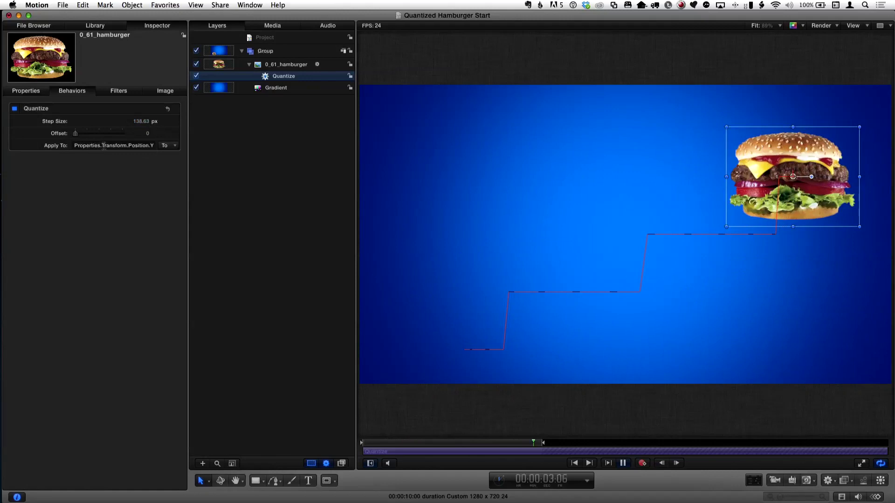
pyautogui.click(165, 145)
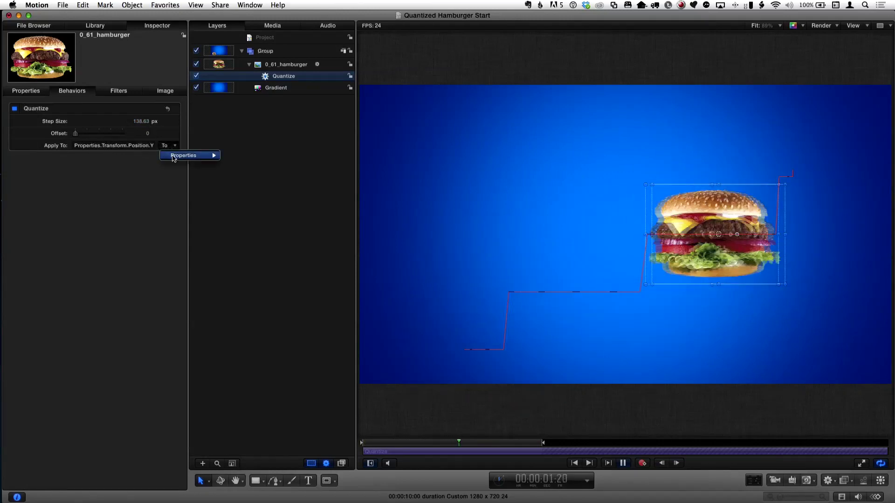
# Apply Quantize to Position X, then to all of Position, and stop playback.
pyautogui.moveTo(173, 158)
pyautogui.moveTo(243, 156)
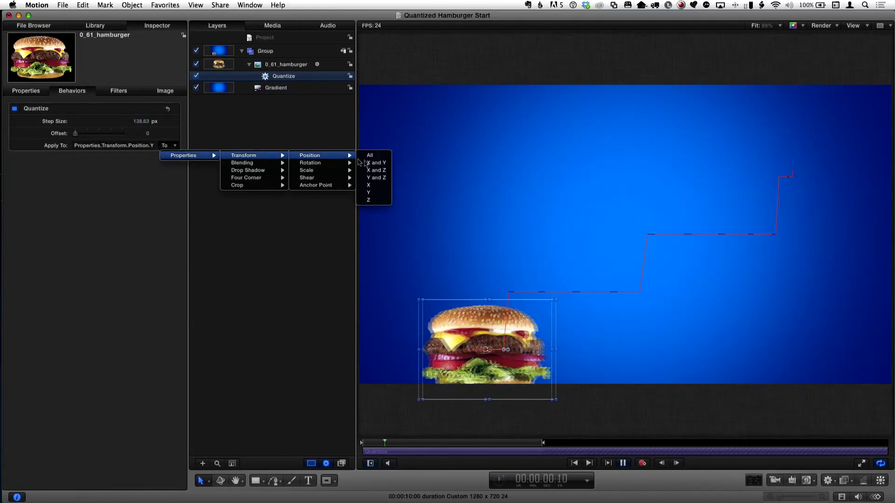
pyautogui.click(369, 186)
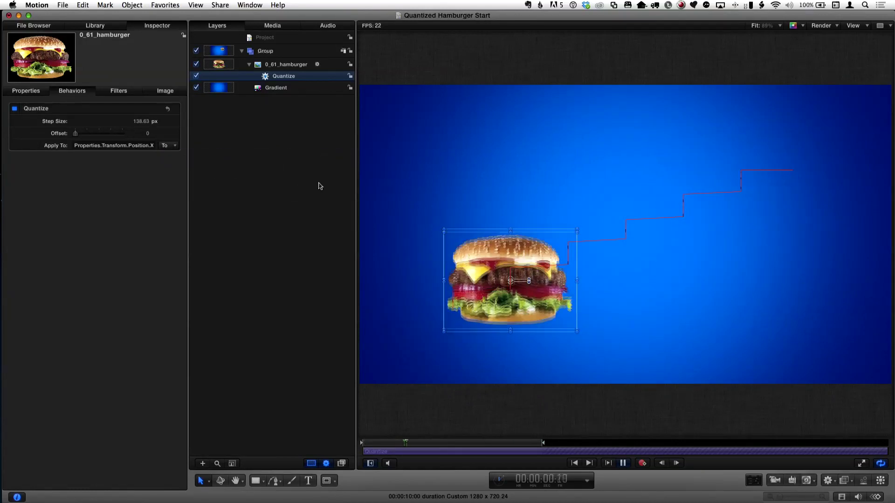
pyautogui.click(166, 146)
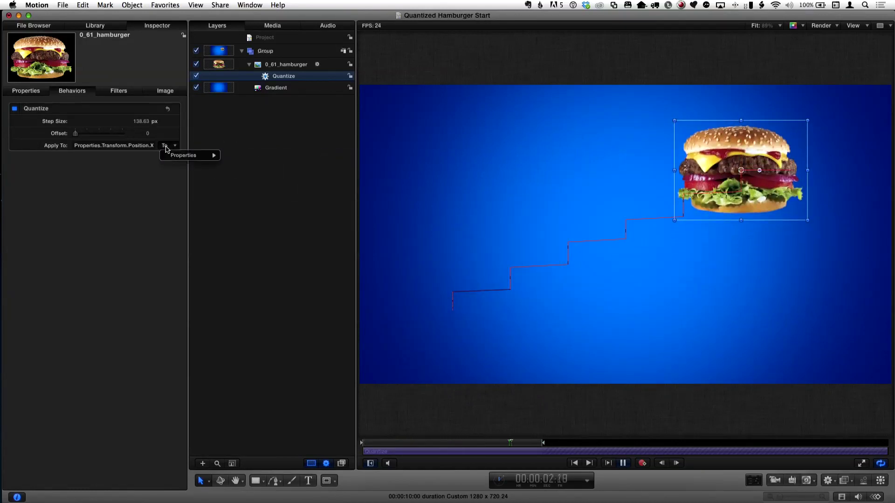
pyautogui.moveTo(196, 155)
pyautogui.moveTo(262, 156)
pyautogui.moveTo(326, 155)
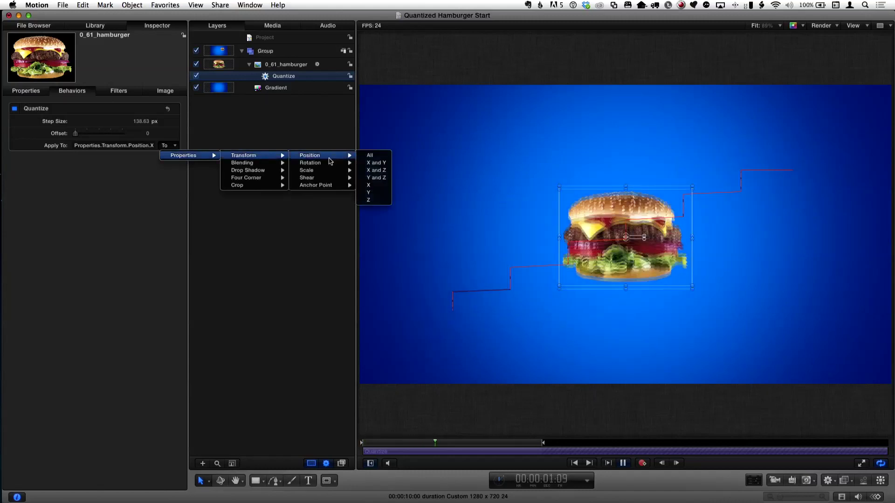
pyautogui.click(371, 157)
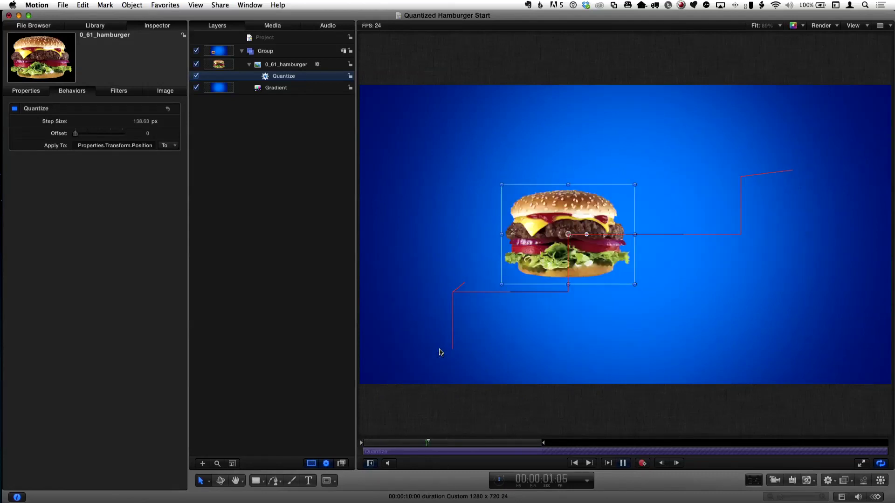
pyautogui.press('space')
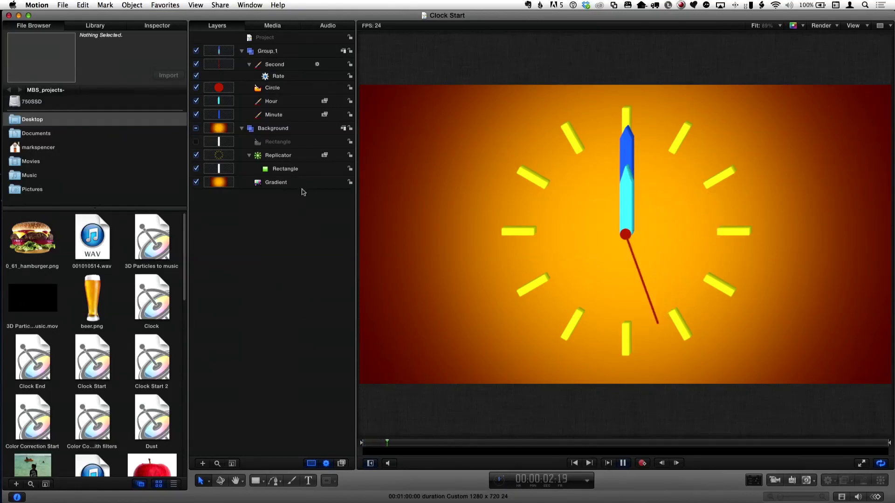
# Enlarge layer thumbnails, then show the Inspector parameters of the Second hand's Rate behavior.
pyautogui.moveTo(302, 189); pyautogui.dragTo(301, 199)
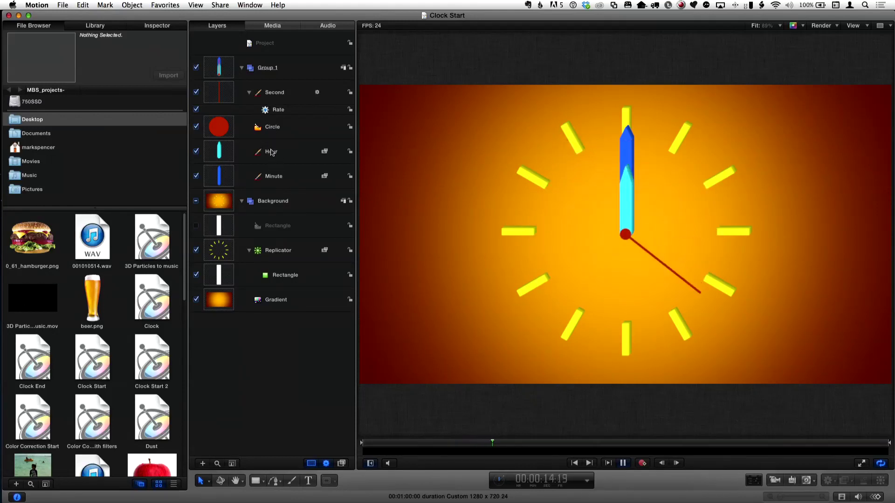
pyautogui.click(279, 178)
pyautogui.click(277, 151)
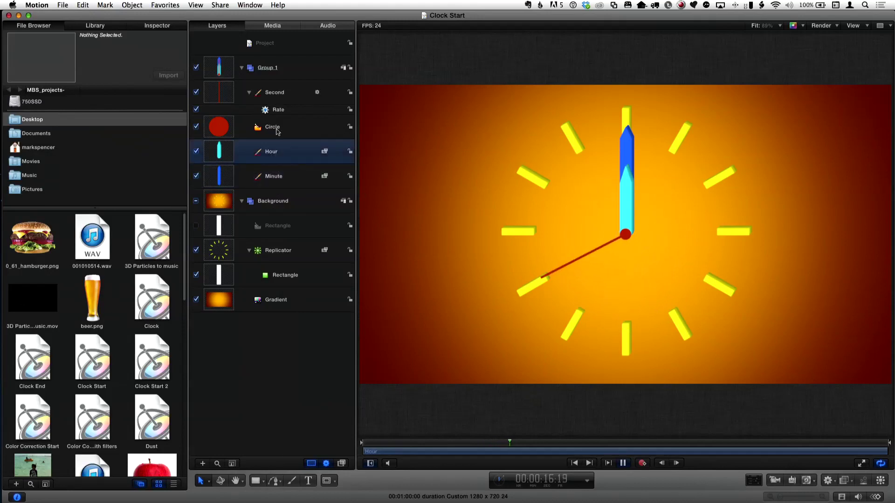
pyautogui.click(276, 93)
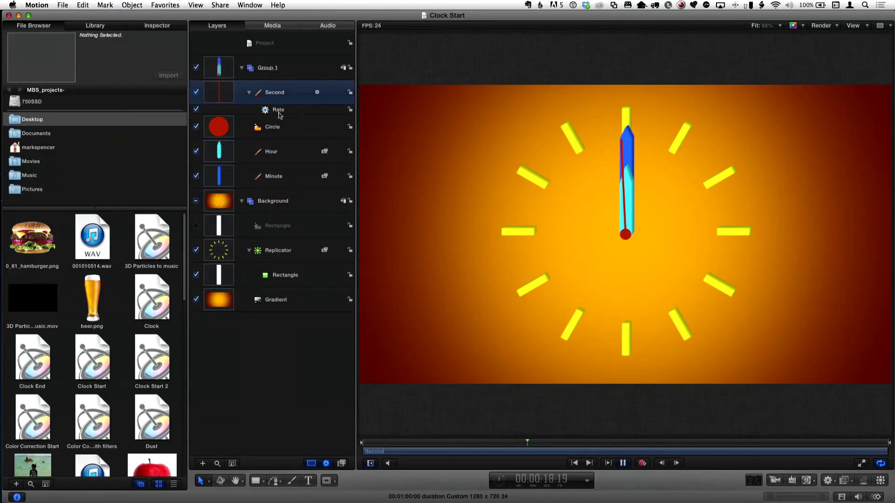
pyautogui.click(279, 112)
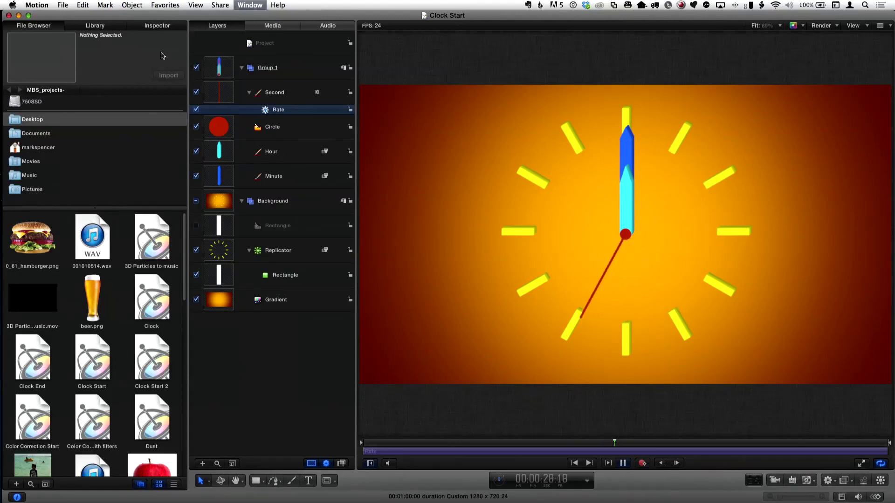
pyautogui.click(157, 25)
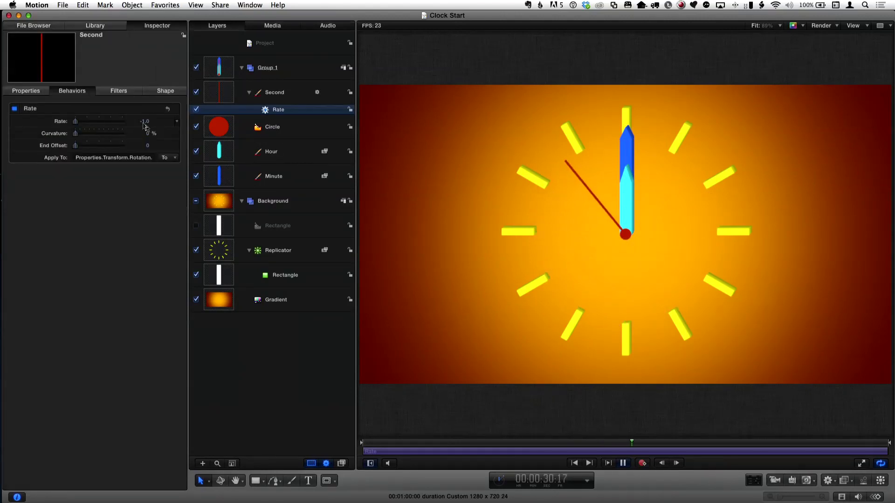
# Try a much faster Rate on the second hand, then restore Rate to -1.0 and replay.
pyautogui.moveTo(144, 122); pyautogui.dragTo(129, 122)
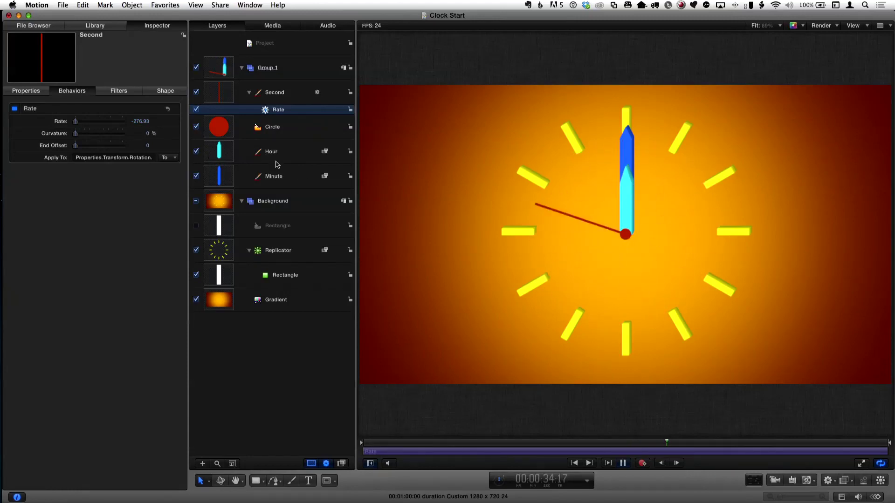
pyautogui.press('space')
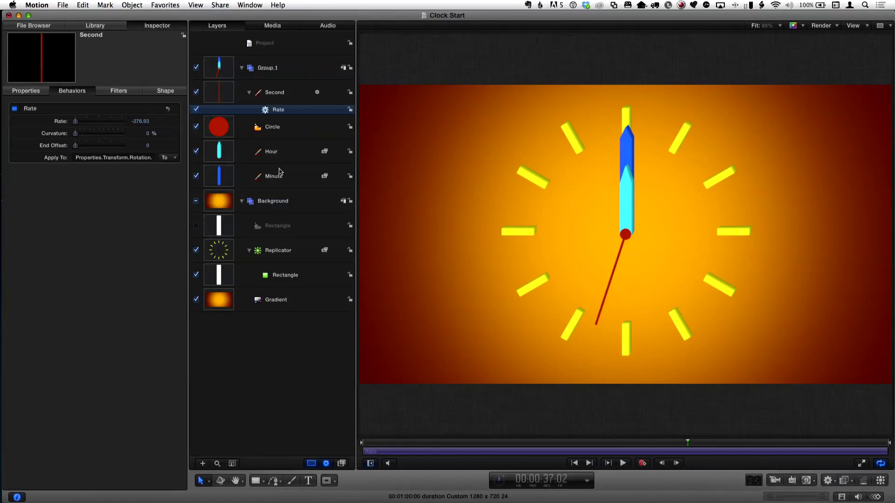
pyautogui.moveTo(139, 128); pyautogui.dragTo(187, 140)
pyautogui.press('space')
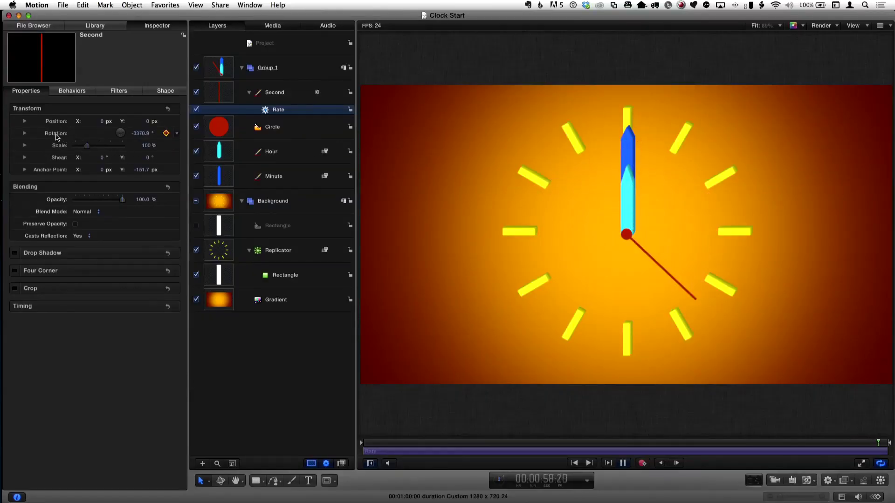
# Add a Quantize parameter behavior to the Second hand's Rotation.
pyautogui.rightClick(56, 136)
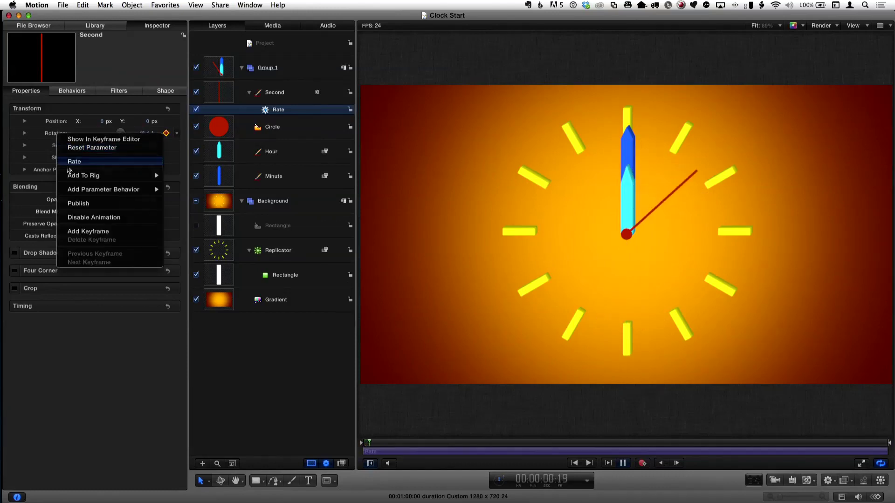
pyautogui.moveTo(91, 189)
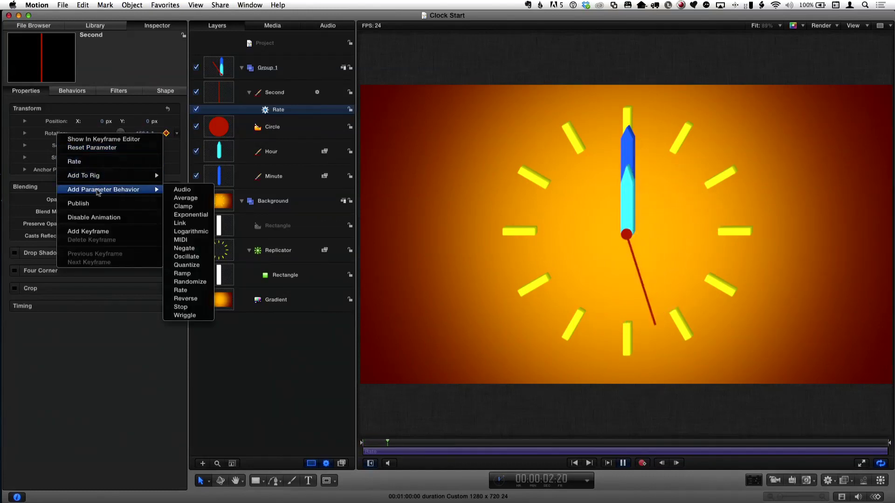
pyautogui.click(202, 268)
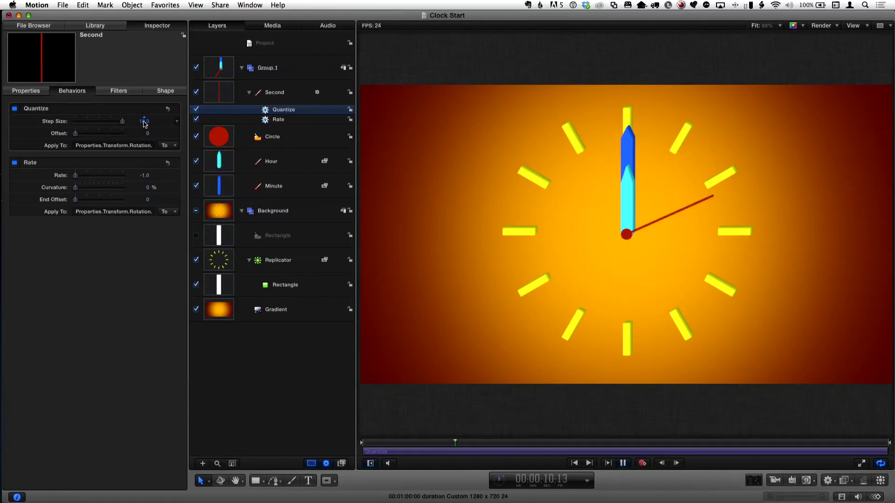
# Scrub the Quantize step size down to 0 and play back to watch the second hand.
pyautogui.moveTo(144, 121); pyautogui.dragTo(151, 123)
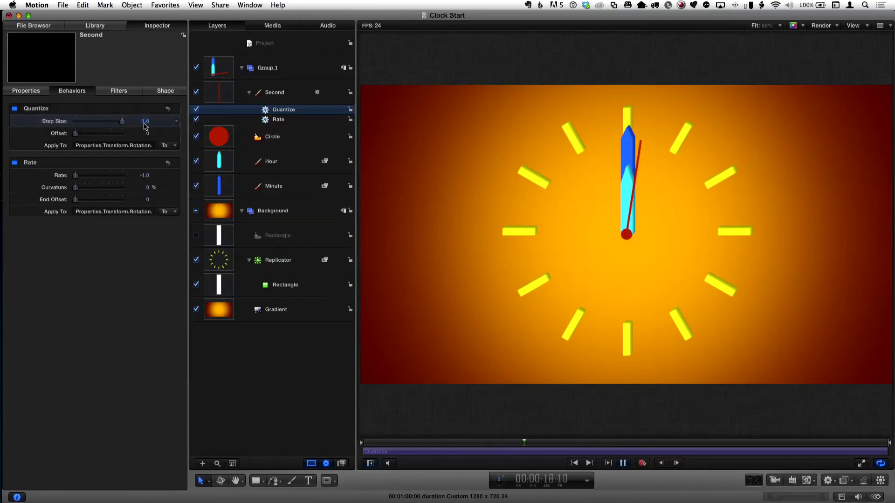
pyautogui.moveTo(146, 124); pyautogui.dragTo(143, 124)
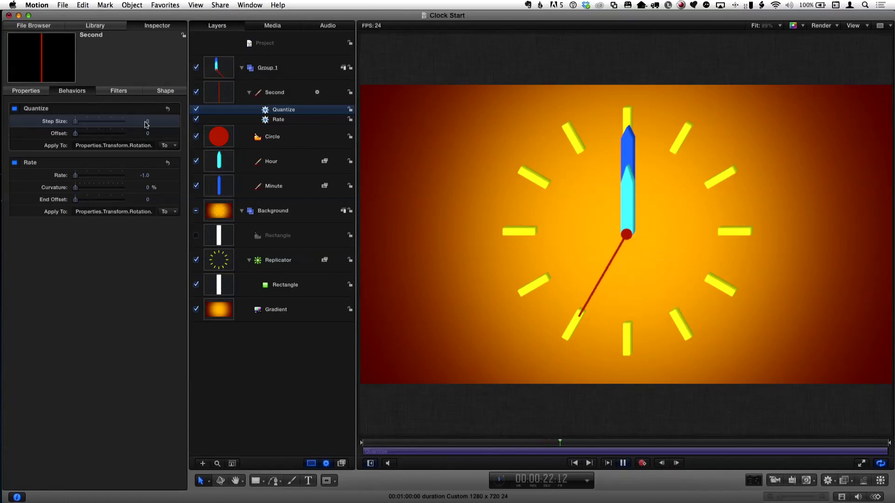
pyautogui.press('space')
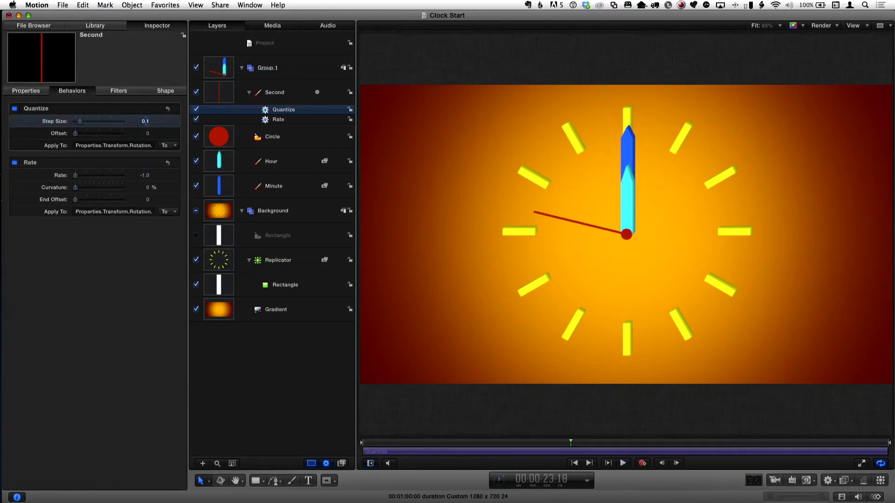
pyautogui.click(624, 463)
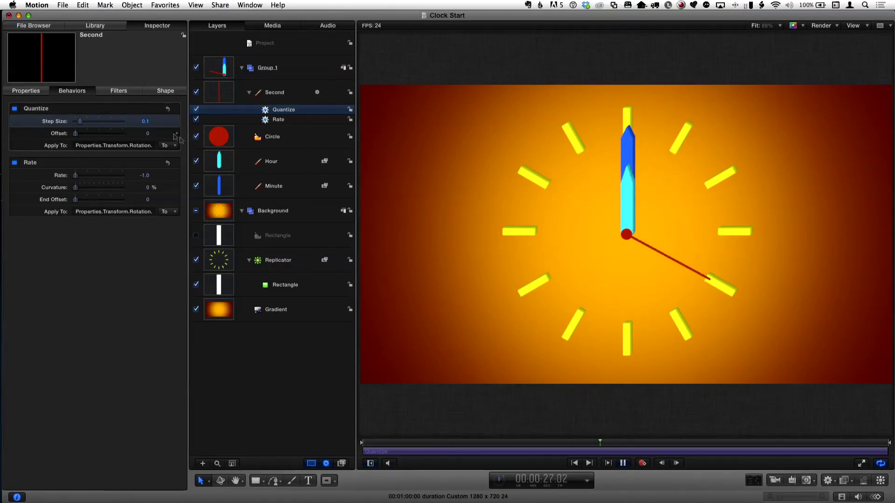
# Enter 0.05 as the Quantize step size, then select the second hand's Rate behavior.
pyautogui.click(148, 122)
pyautogui.write('0.05')
pyautogui.press('Return')
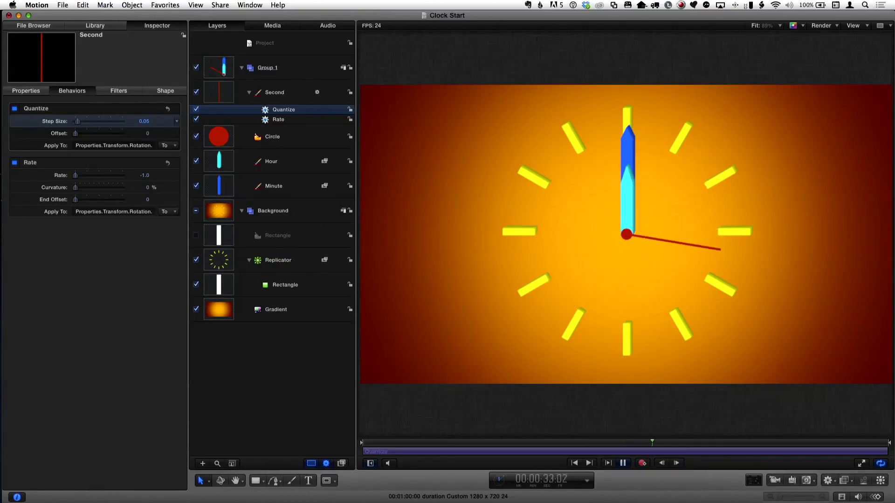
pyautogui.click(146, 178)
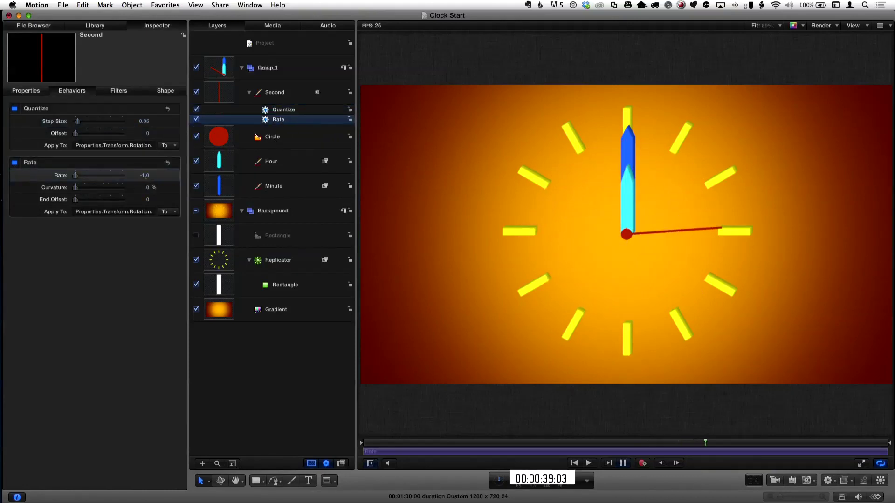
# Try second-hand Rate values of -0.5 and -1 and play back to compare the motion.
pyautogui.press('space')
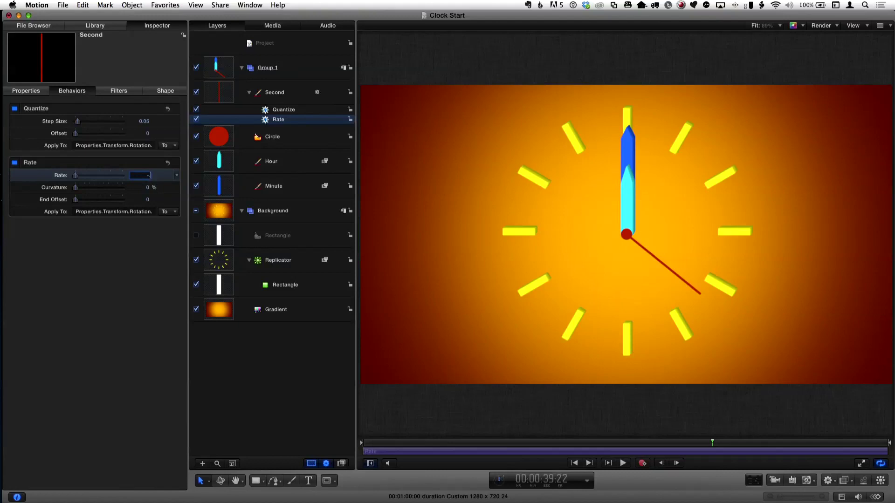
pyautogui.press('Return')
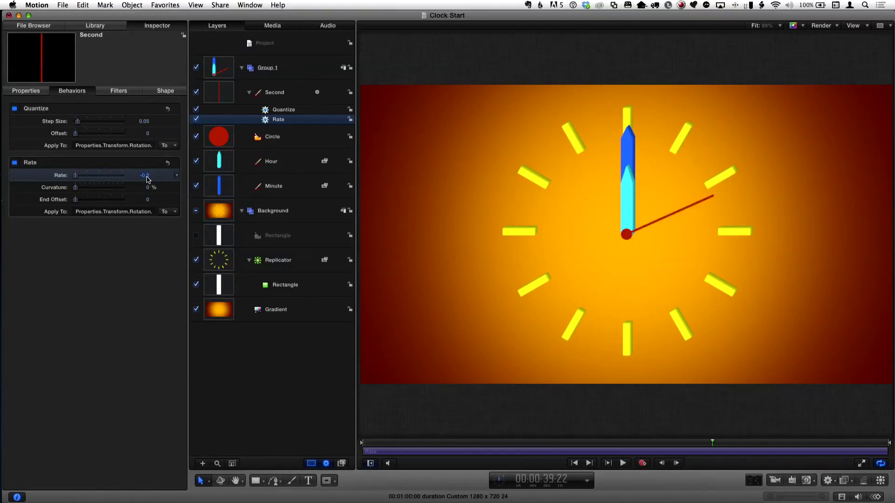
pyautogui.write('-1')
pyautogui.press('Return')
pyautogui.press('space')
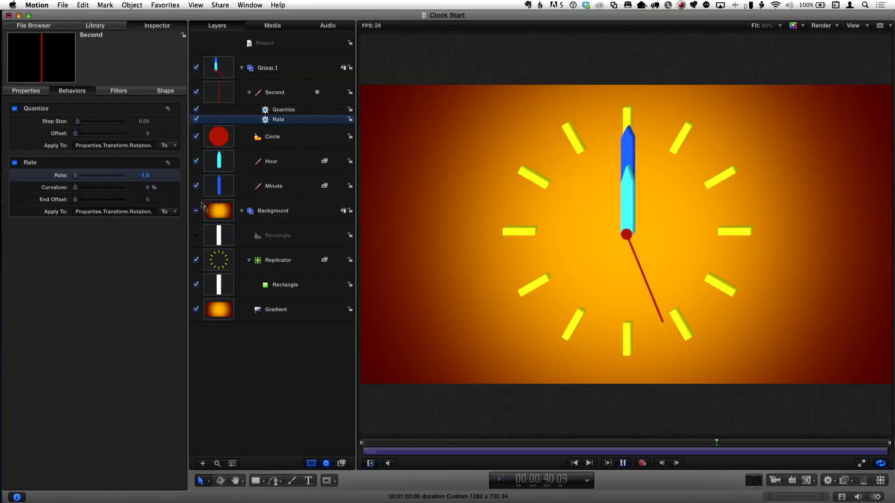
# Set the second hand's Rate to -0.5, then switch to Finder.
pyautogui.click(145, 177)
pyautogui.write('-0.5')
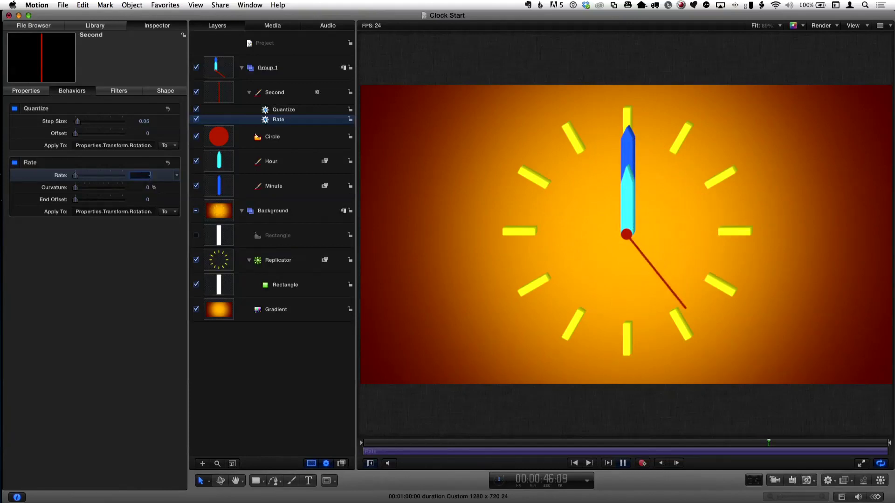
pyautogui.press('Return')
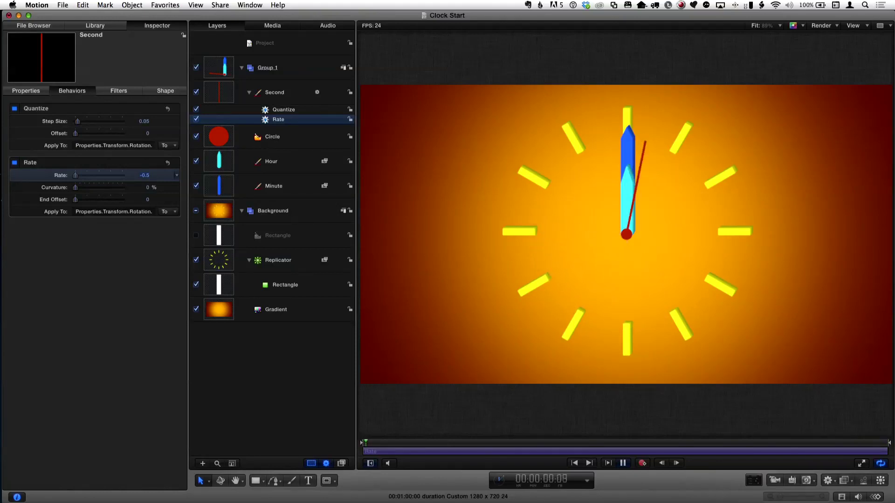
pyautogui.press('super+Tab')
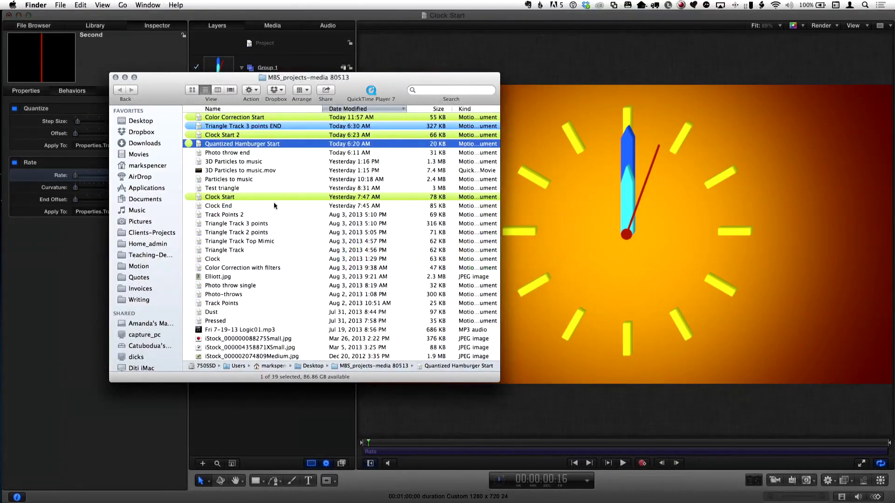
# Open the Clock End project file from the MBS_projects-media folder.
pyautogui.click(226, 135)
pyautogui.doubleClick(211, 206)
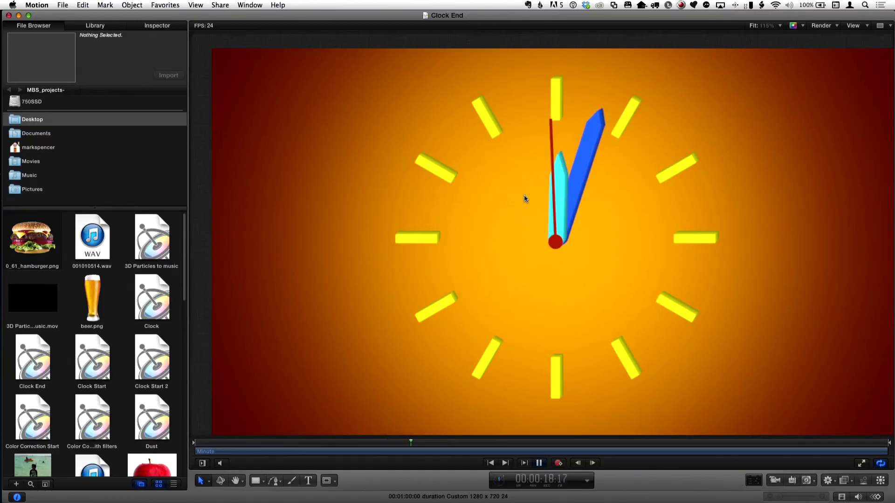
# In Clock End, select Second's Rate behavior and scrub Rate from -1.0 to about -71.84.
pyautogui.press('super+4')
pyautogui.hotkey('shift', 'z')
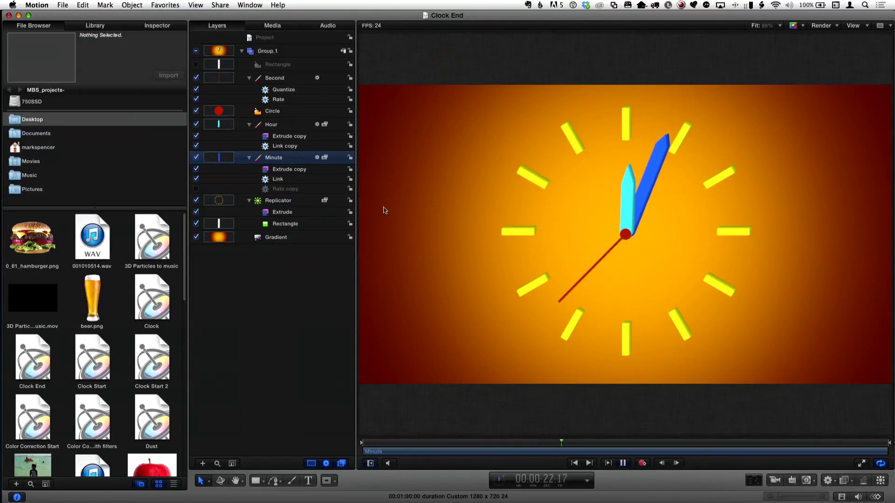
pyautogui.click(283, 100)
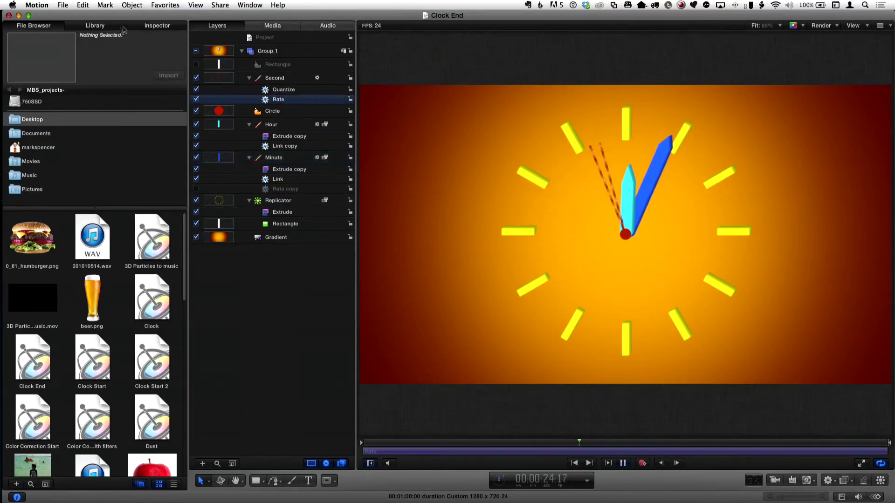
pyautogui.click(104, 26)
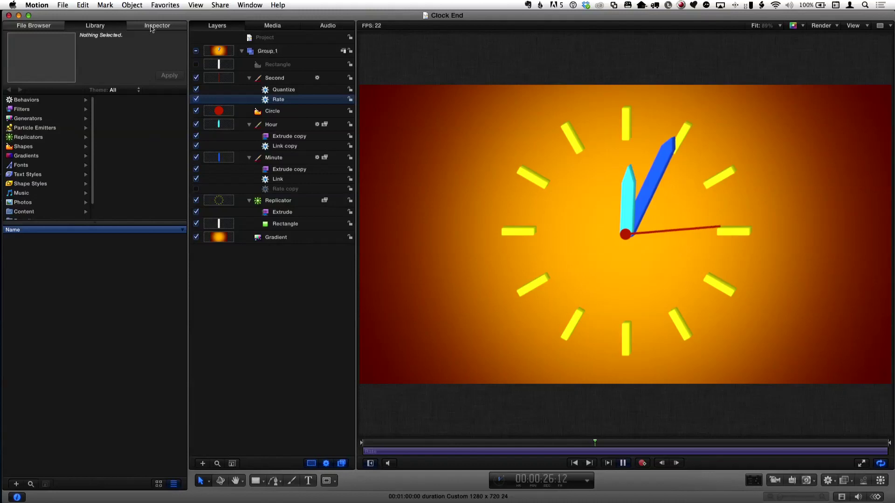
pyautogui.press('cmd+3')
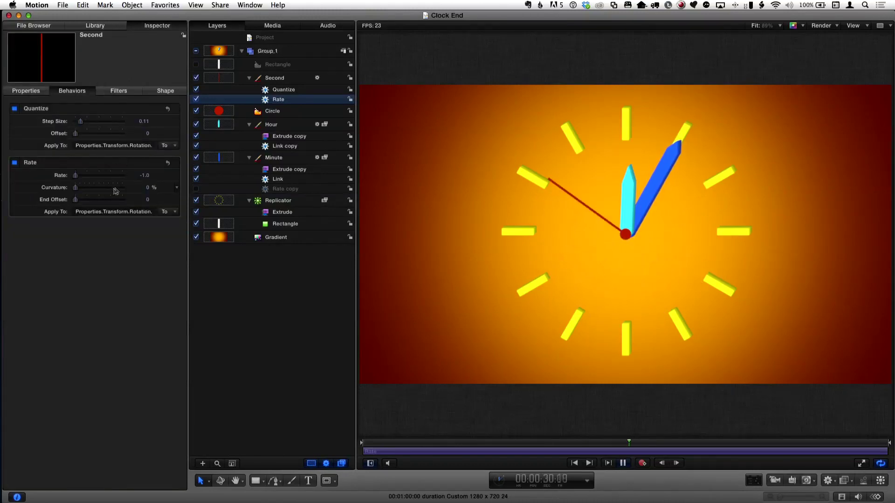
pyautogui.moveTo(145, 173); pyautogui.dragTo(146, 180)
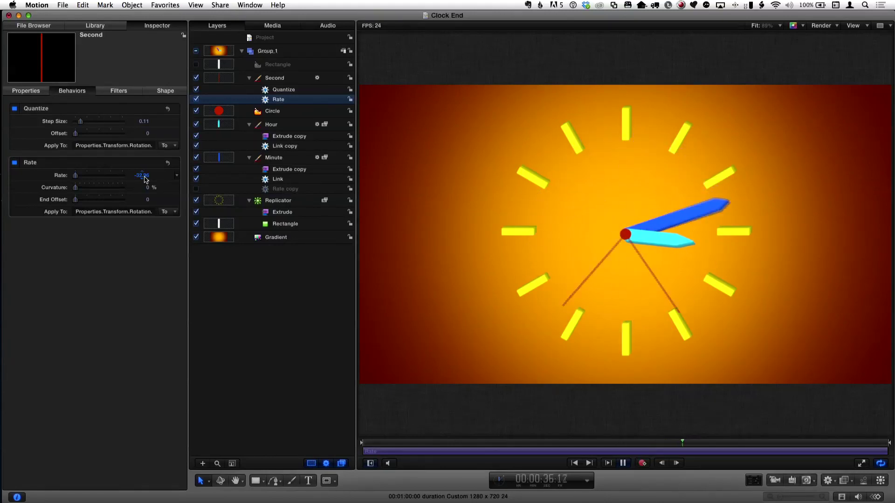
pyautogui.moveTo(145, 180); pyautogui.dragTo(145, 179)
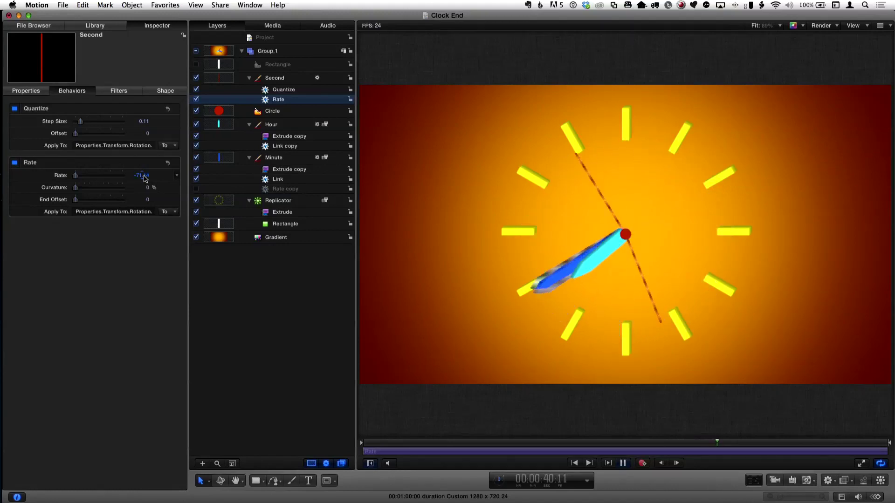